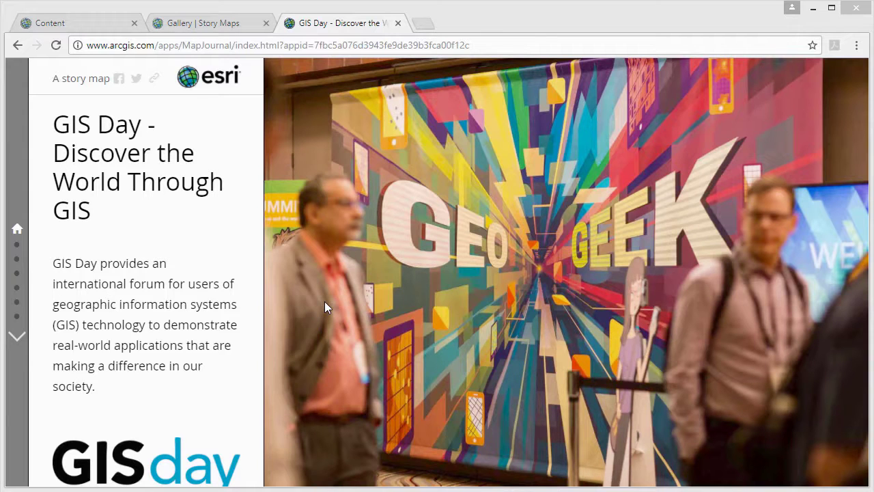
Browse the GIS Day journal sections and event clusters, then view the Lyon scene's Park Option A slide
left_click(17, 246)
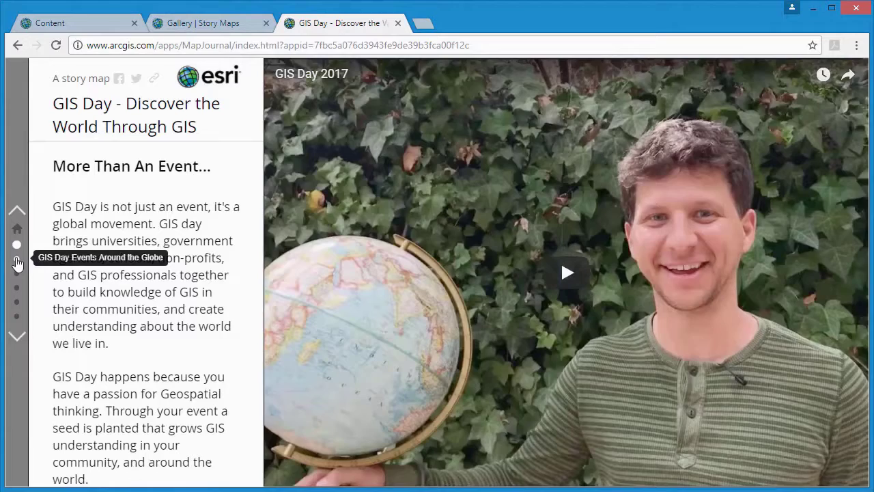
left_click(17, 260)
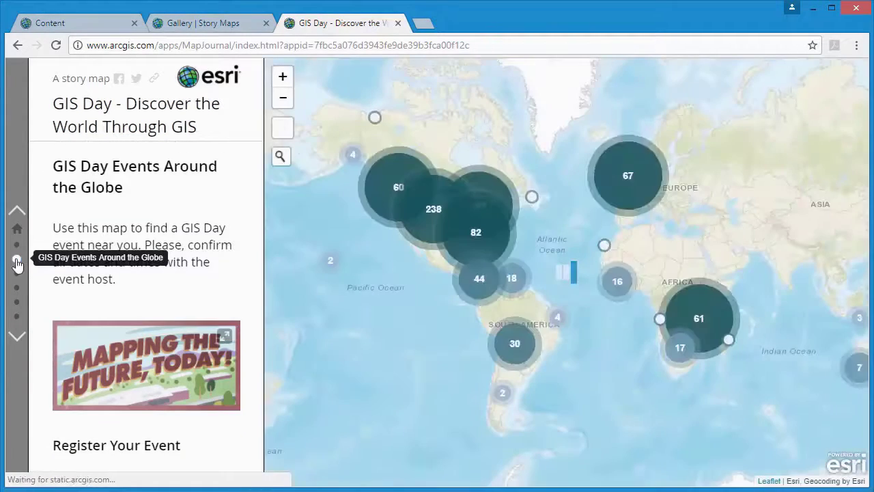
left_click(476, 290)
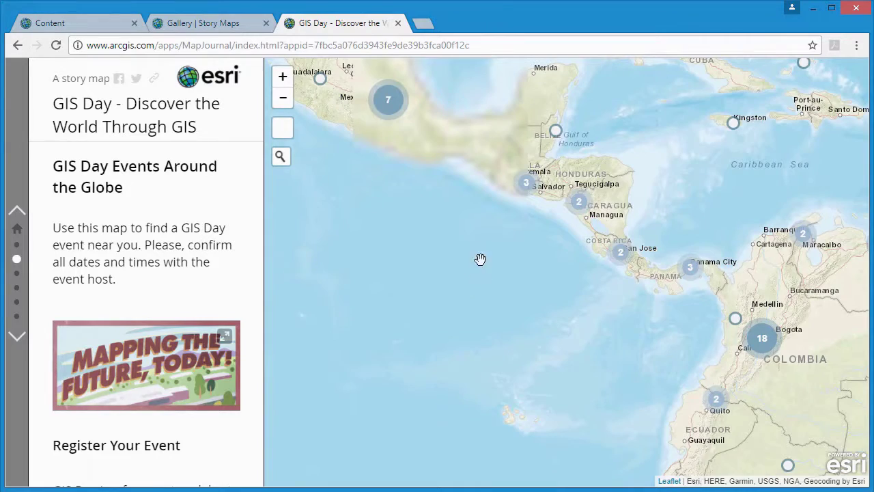
left_click(392, 113)
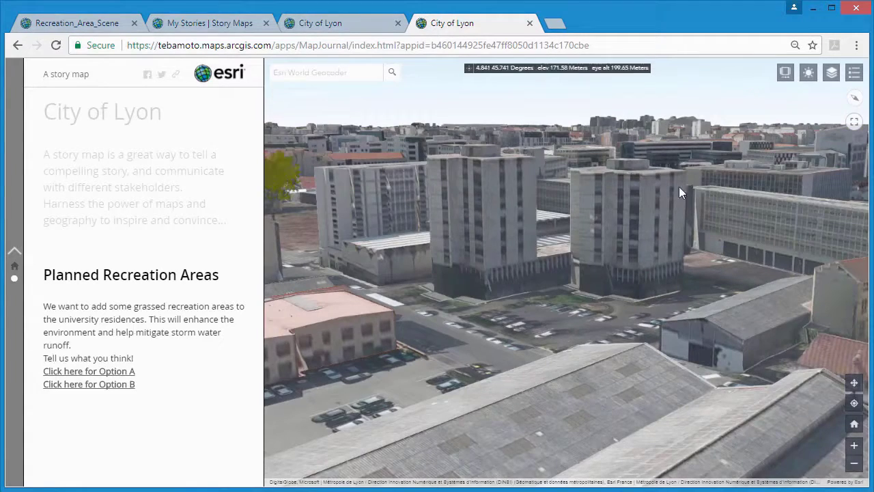
left_click(785, 73)
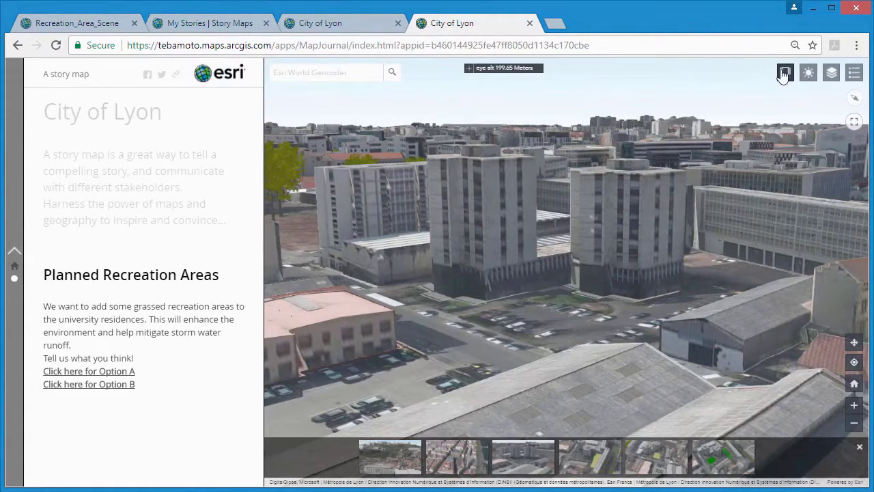
left_click(589, 456)
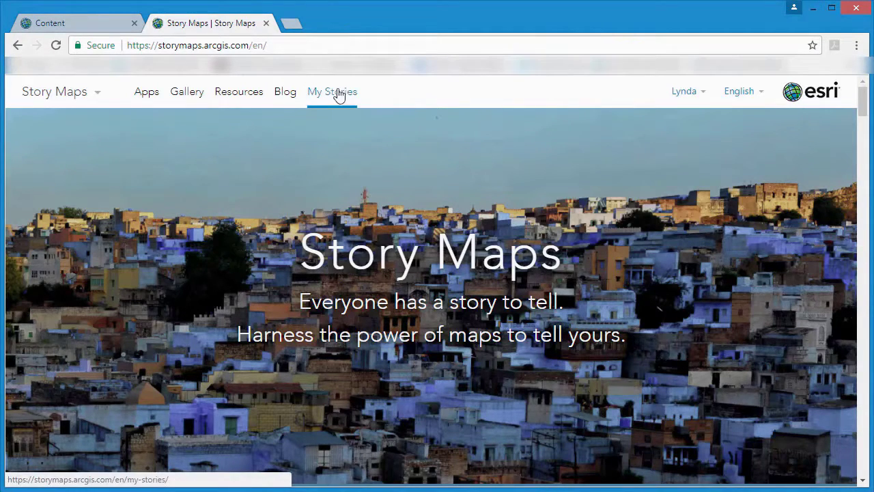
From My Stories, review the Ask the Pros advice and start a new Map Journal story
left_click(338, 94)
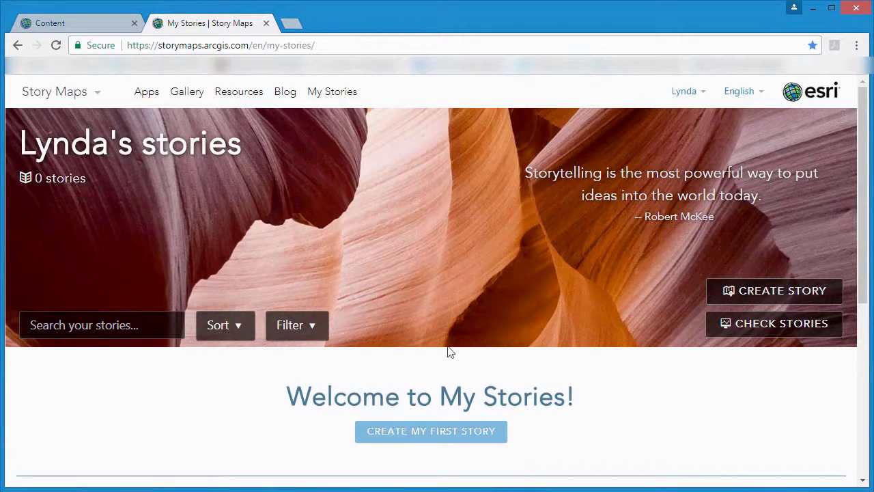
scroll(449, 351, "down", 1)
left_click(440, 369)
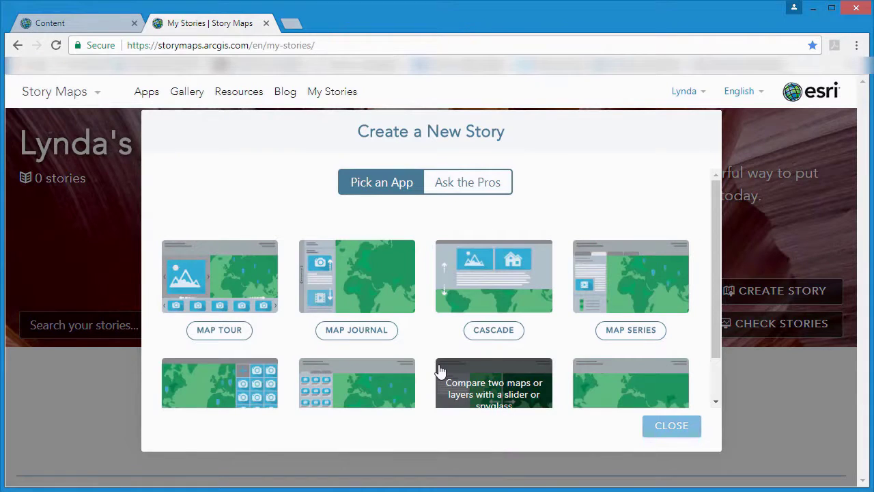
mouse_move(714, 209)
left_mouse_down()
mouse_move(719, 252)
mouse_move(718, 202)
left_mouse_up()
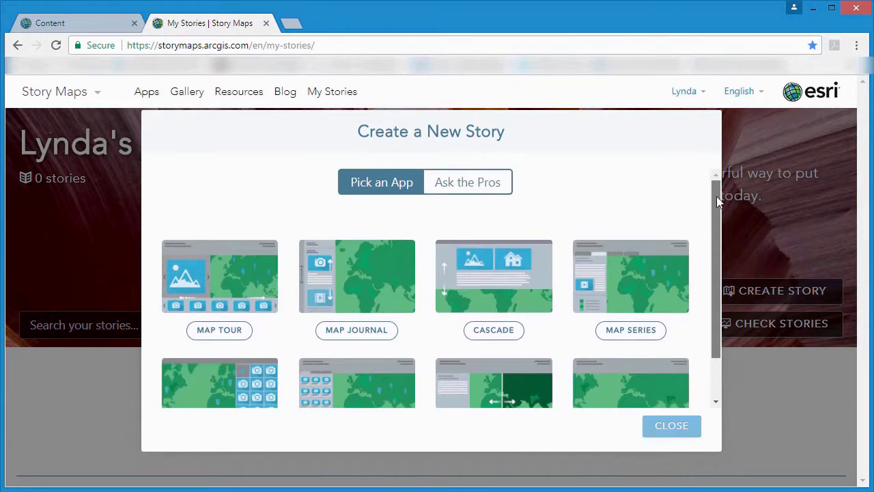
left_click(461, 187)
mouse_move(714, 209)
left_mouse_down()
mouse_move(715, 251)
mouse_move(716, 198)
left_mouse_up()
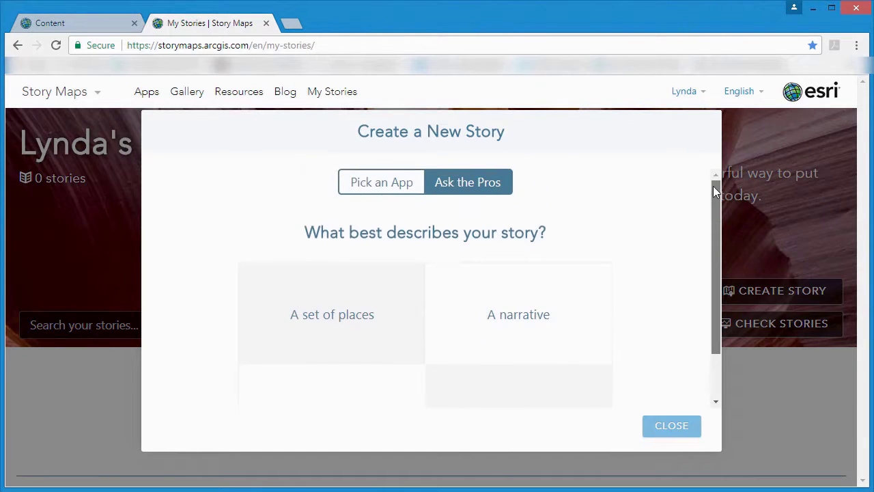
left_click(381, 183)
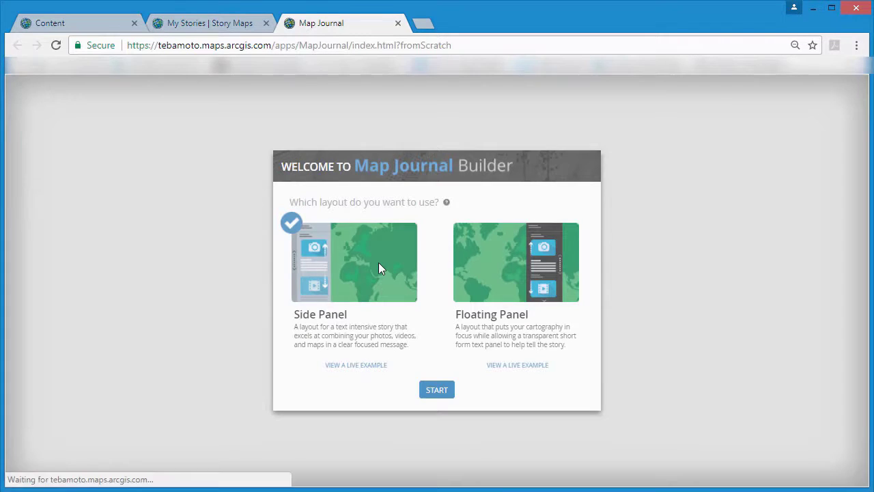
Title the journal 'City of Lyon' and set its main stage to the pasted web scene URL
type("City of Lyon")
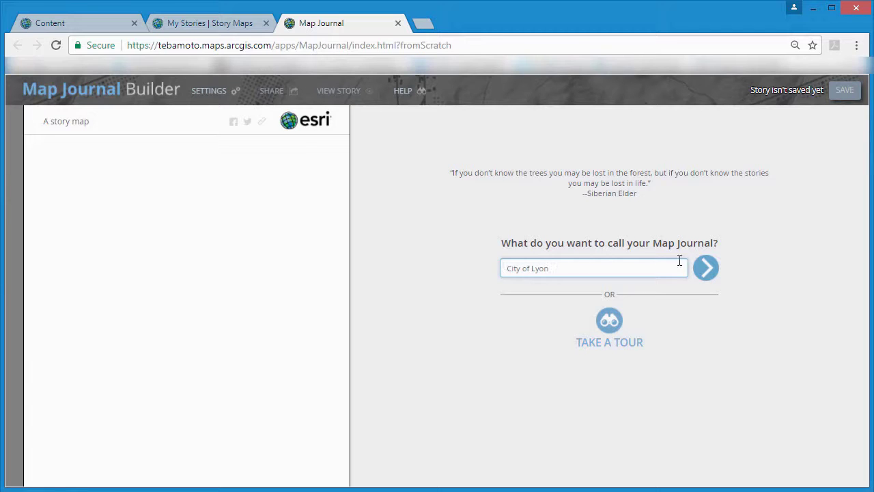
left_click(706, 272)
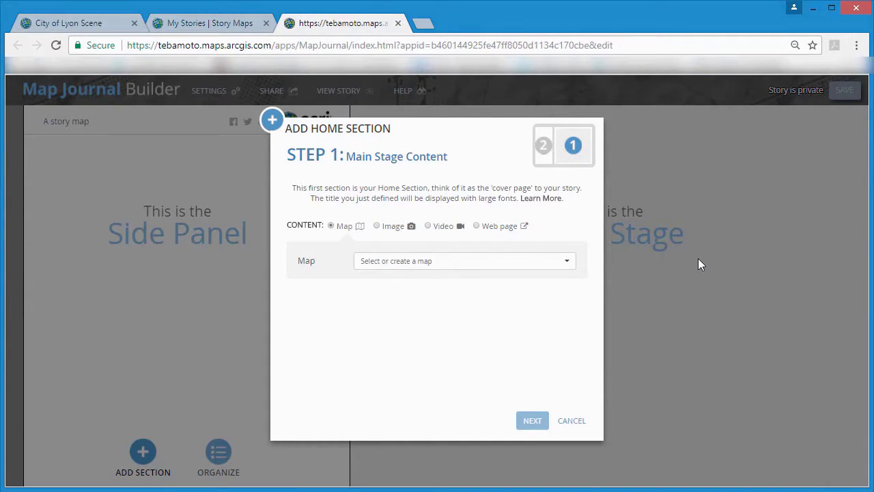
left_click(568, 267)
left_click(482, 231)
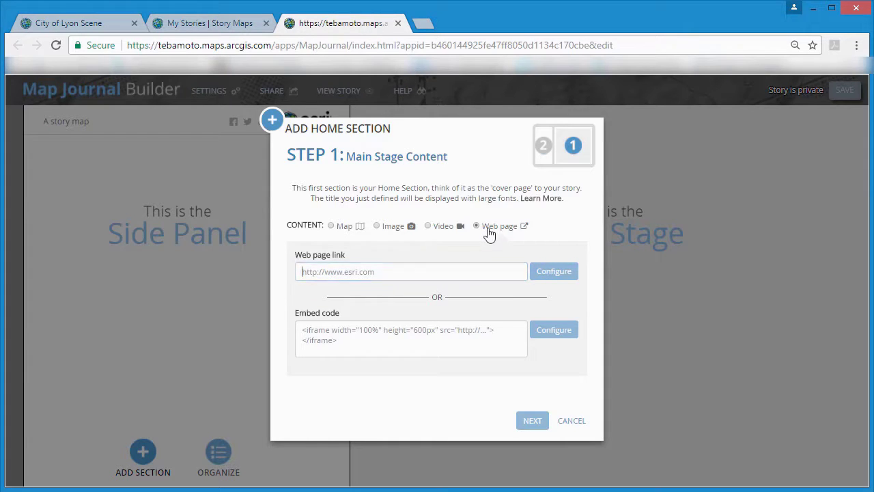
key("ctrl+v")
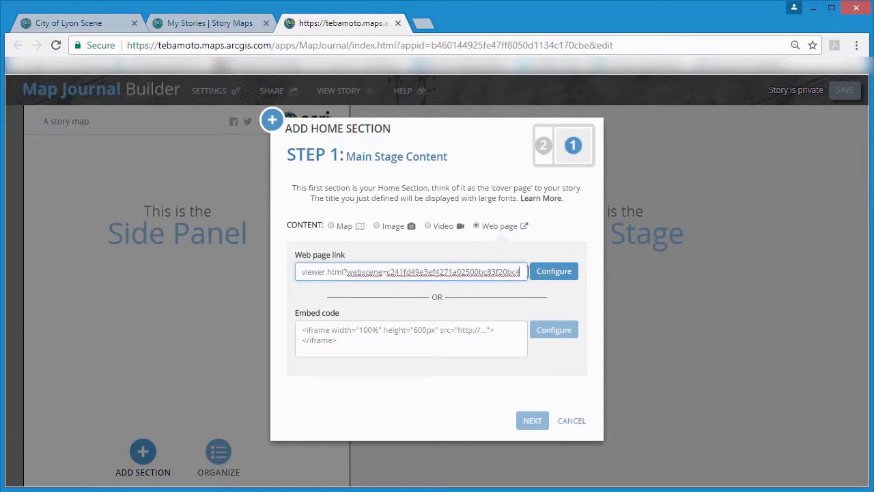
left_click(552, 274)
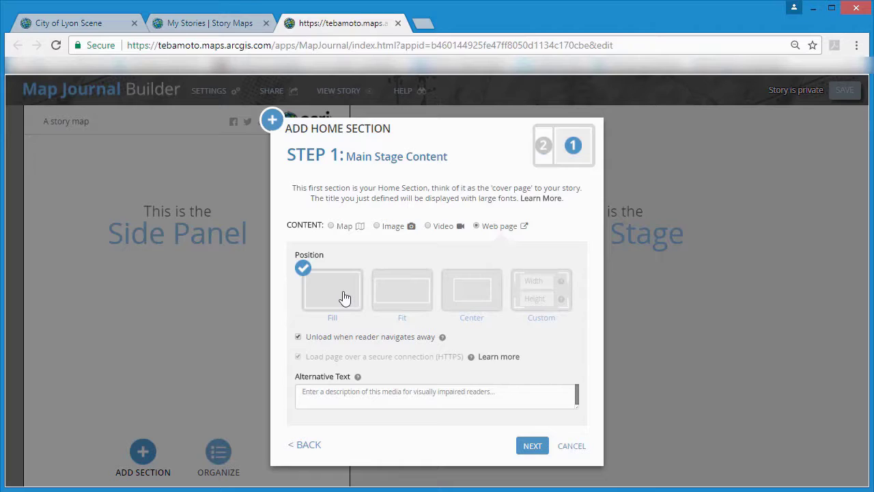
Write the intro text about story maps, add the home section, and preview the Parking and Tree View slides
left_click(528, 445)
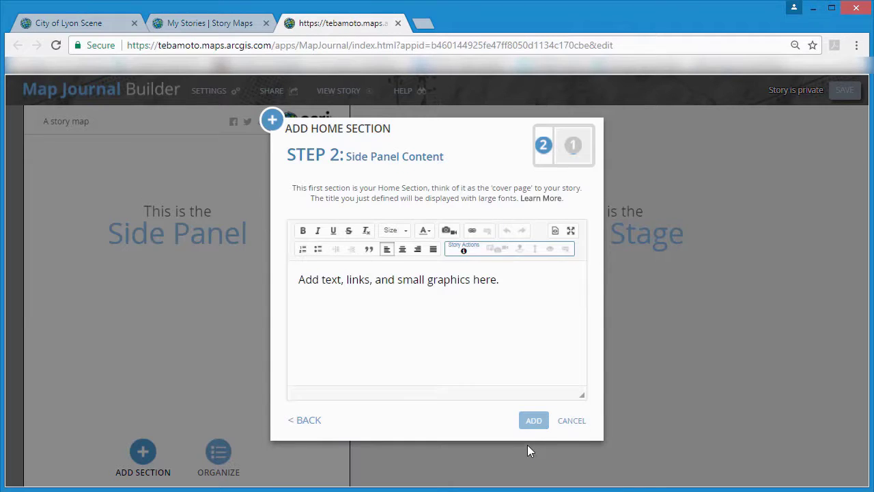
left_click(519, 284)
type("A story map is")
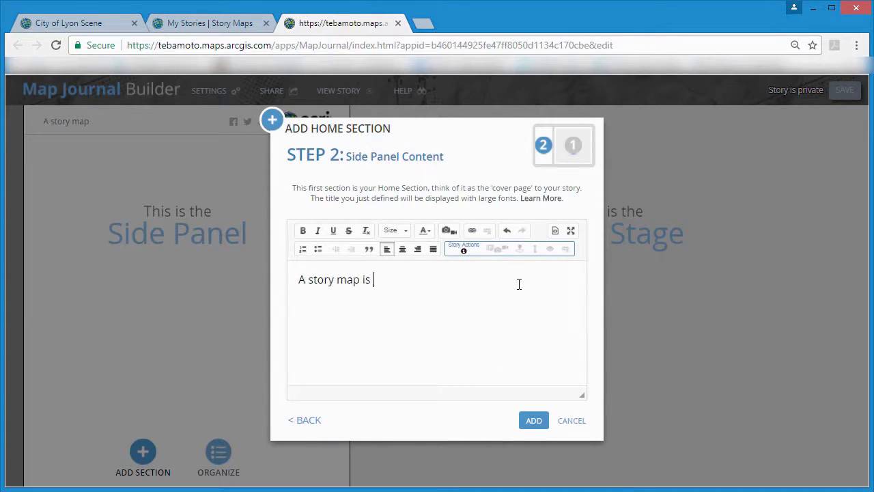
type(" a great way to tell a co")
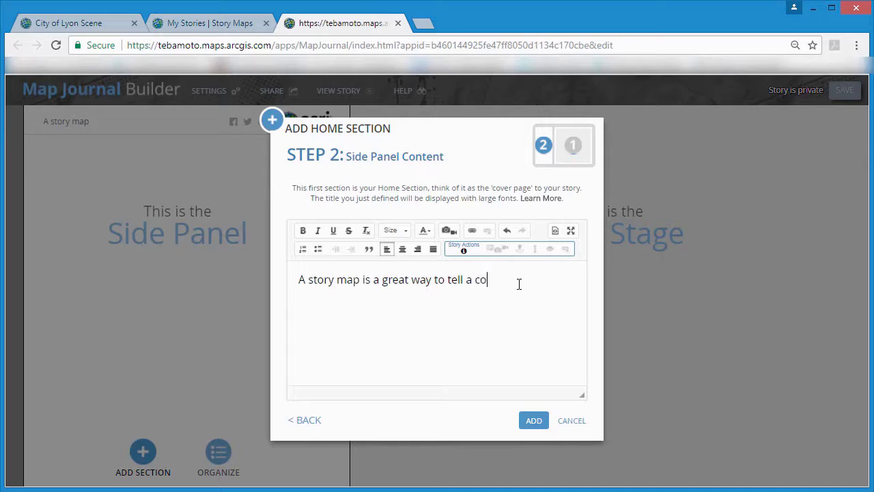
type("mpelling story, and communicate with different stakeholders. Harness the power of maps and geography to inspire and convince...")
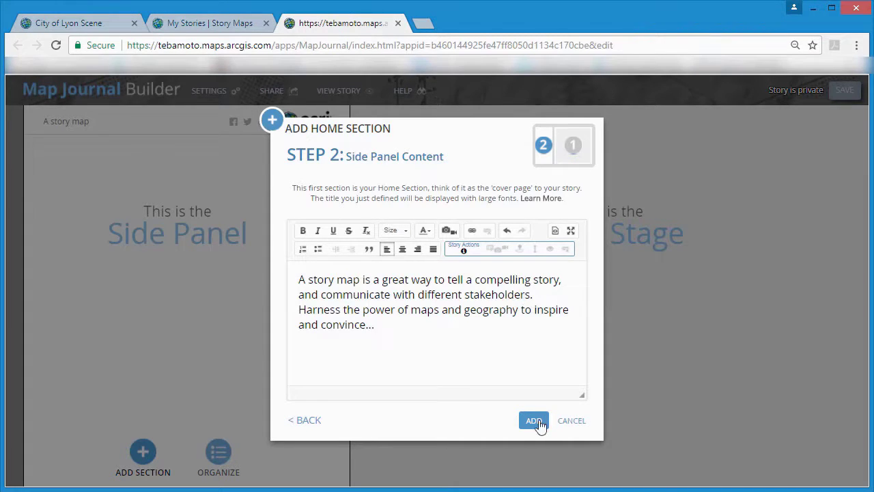
left_click(536, 420)
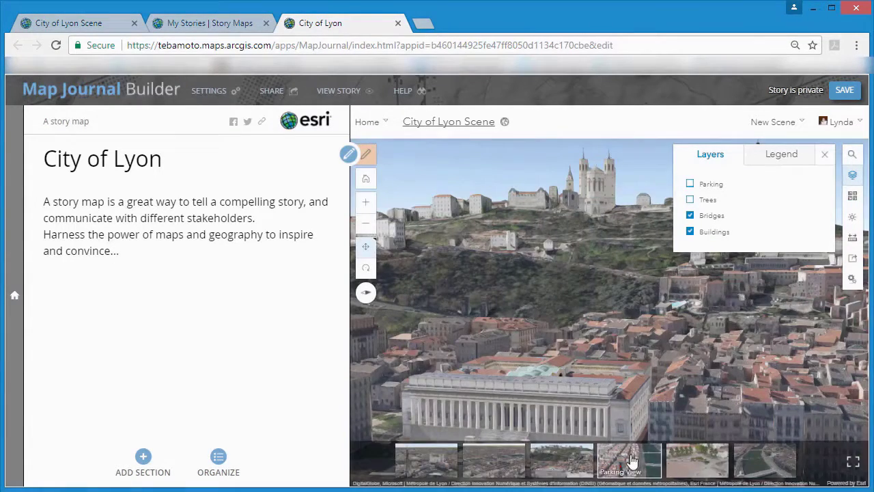
left_click(634, 462)
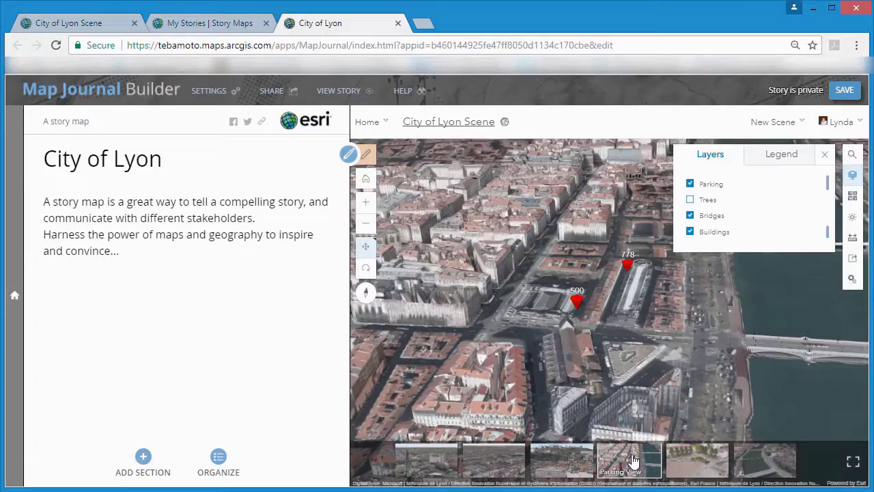
left_click(697, 463)
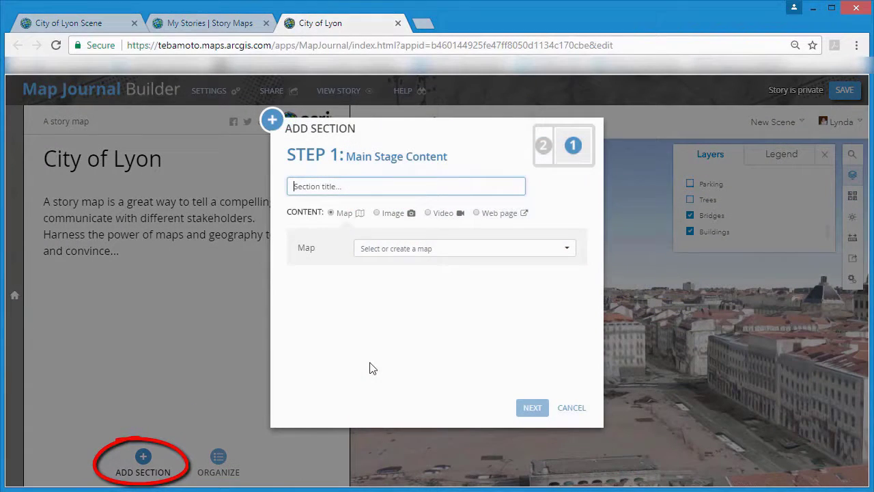
Add a 'Planned Recreation Areas' section showing the pasted scene link, with side panel text
type("Planned Recreatio")
type("n Areas")
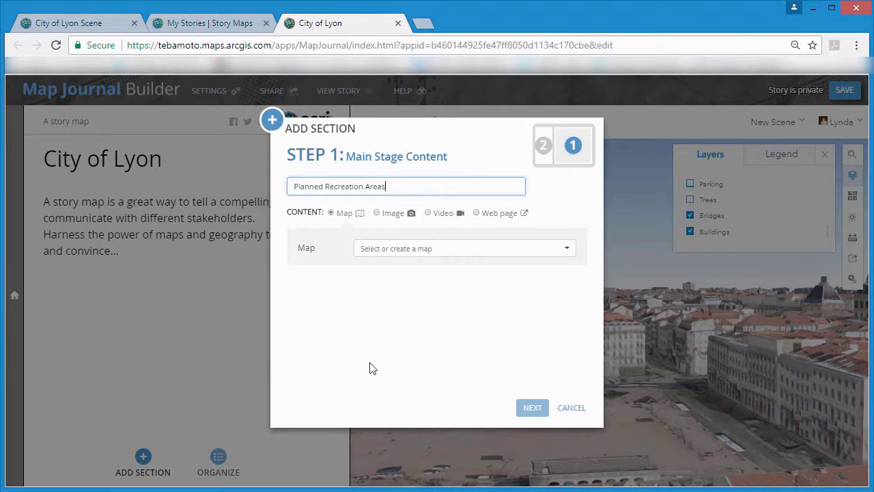
left_click(478, 215)
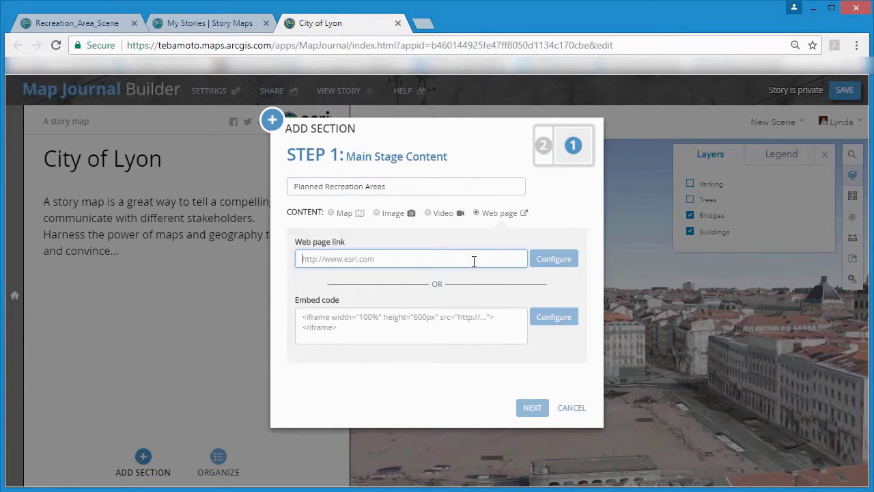
key("ctrl+v")
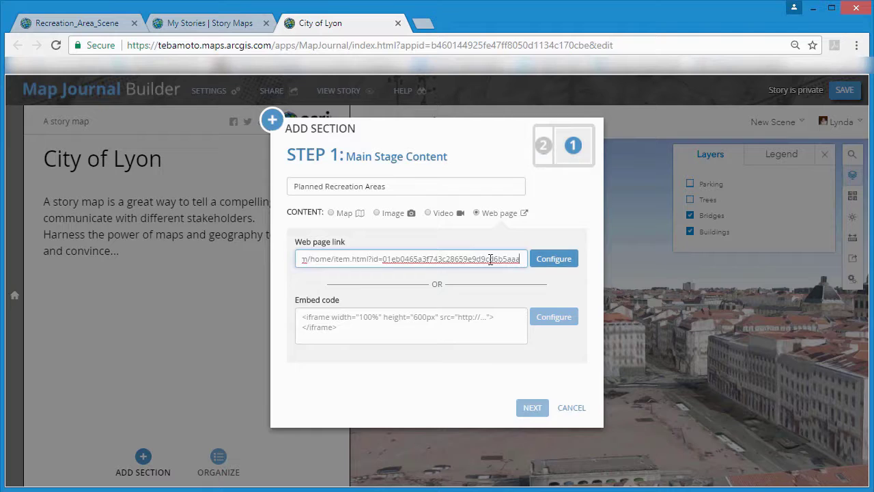
left_click(551, 263)
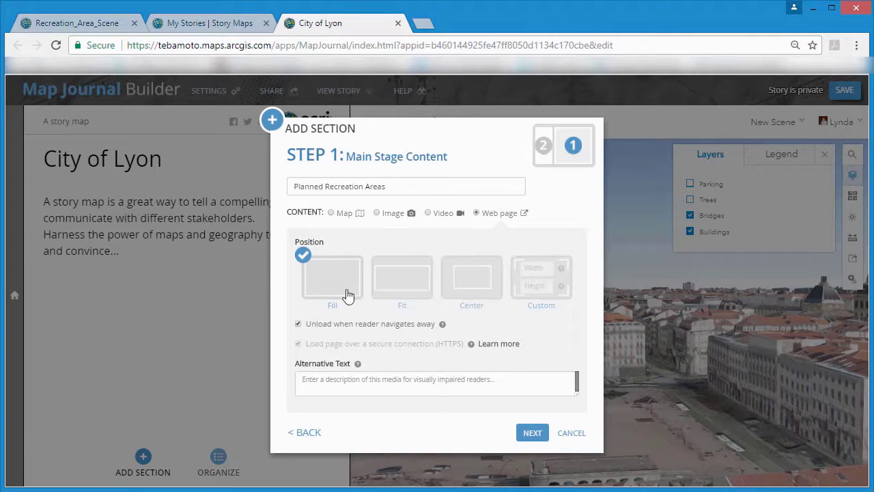
left_click(534, 435)
left_click(480, 294)
type("We want to add some grassed")
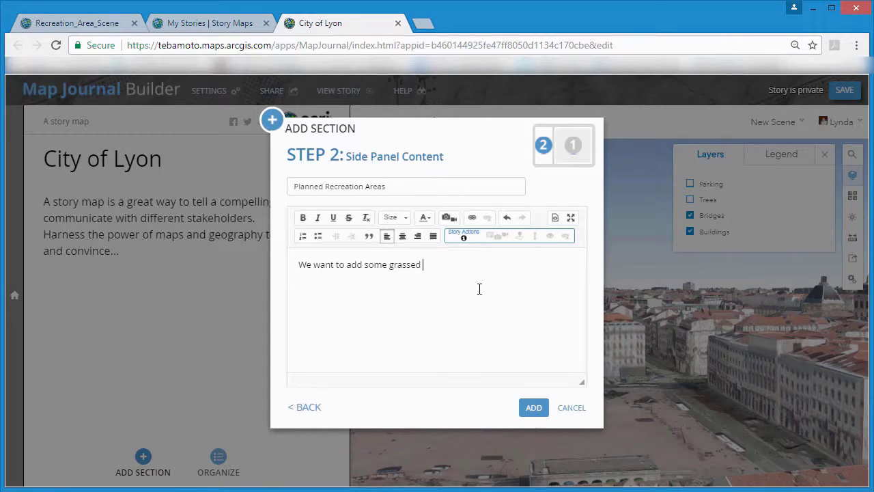
type("recreation areas to the un")
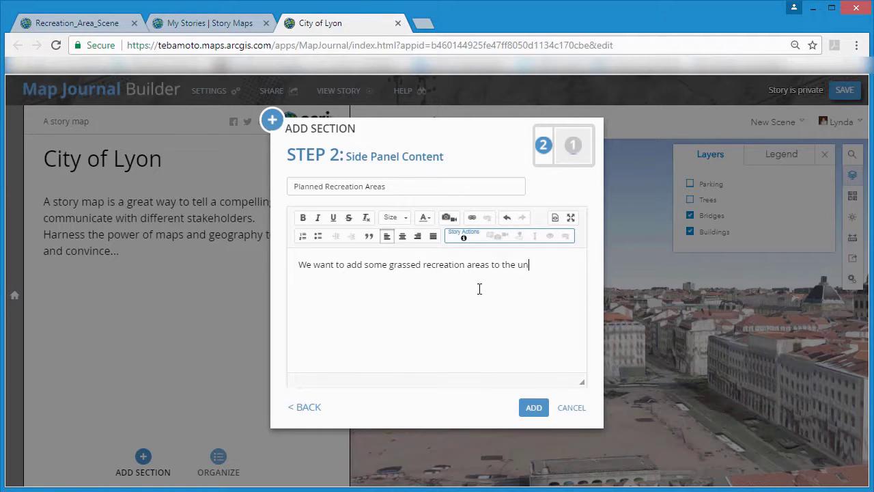
type("sidences. This will enhance the environment a")
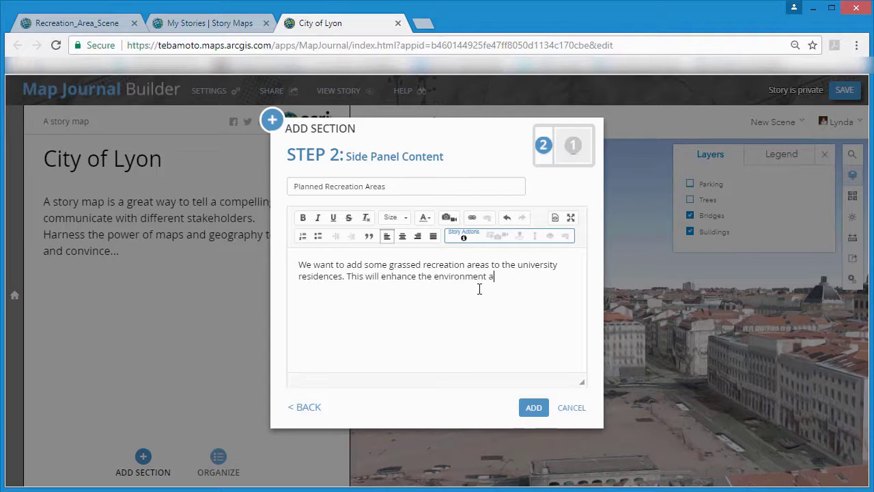
type("nd help mitigate")
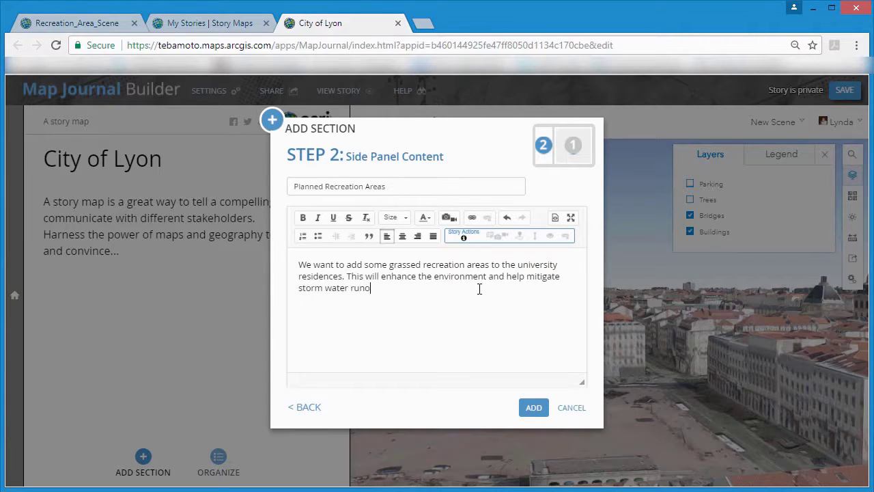
left_click(534, 407)
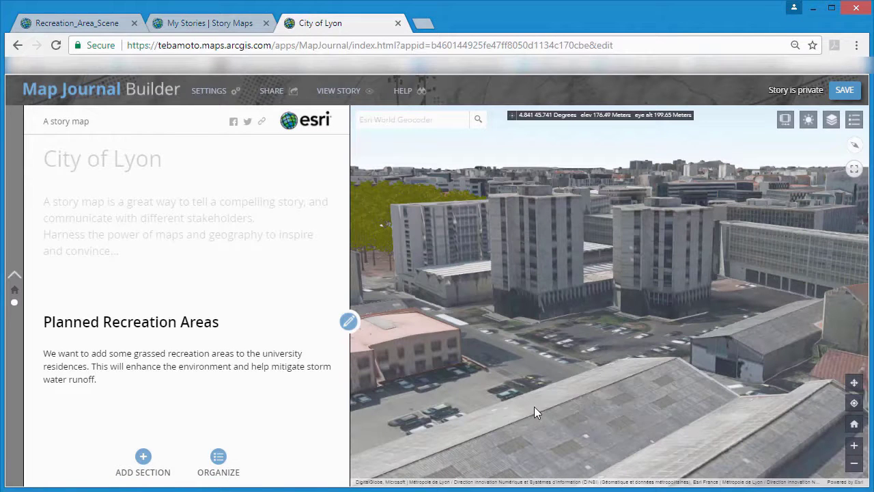
Fly the scene to the planned park viewpoint and open the section for editing
left_click(785, 120)
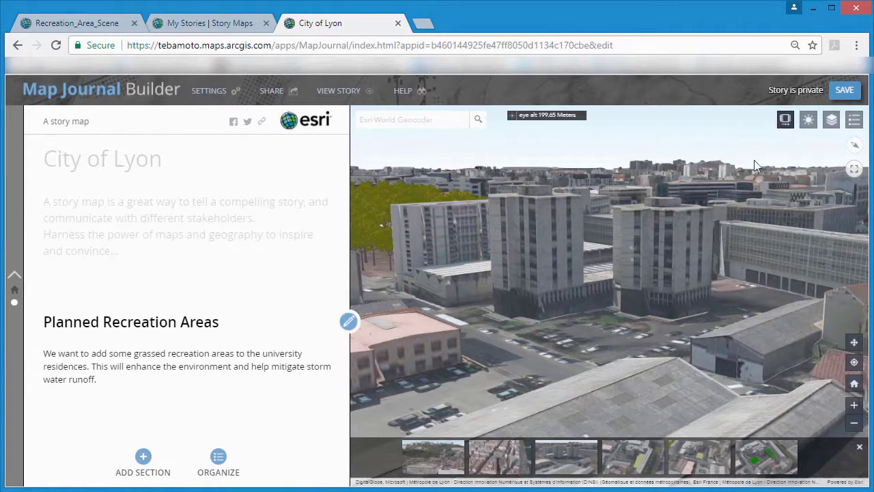
left_click(635, 465)
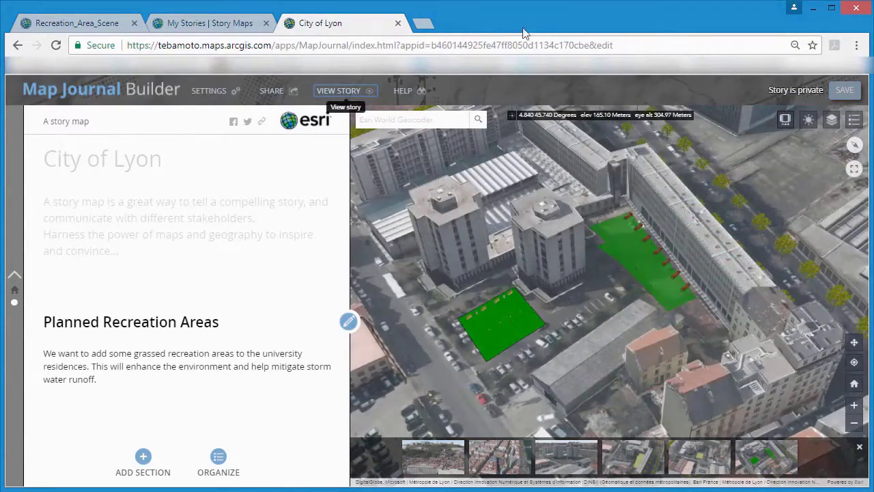
left_click(348, 321)
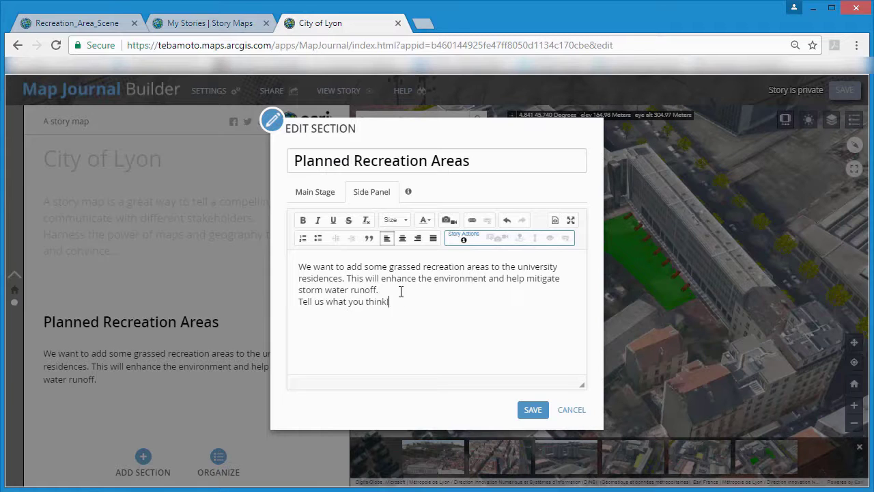
Insert the 'Click here for Option A' hyperlink into the section text
left_click(471, 220)
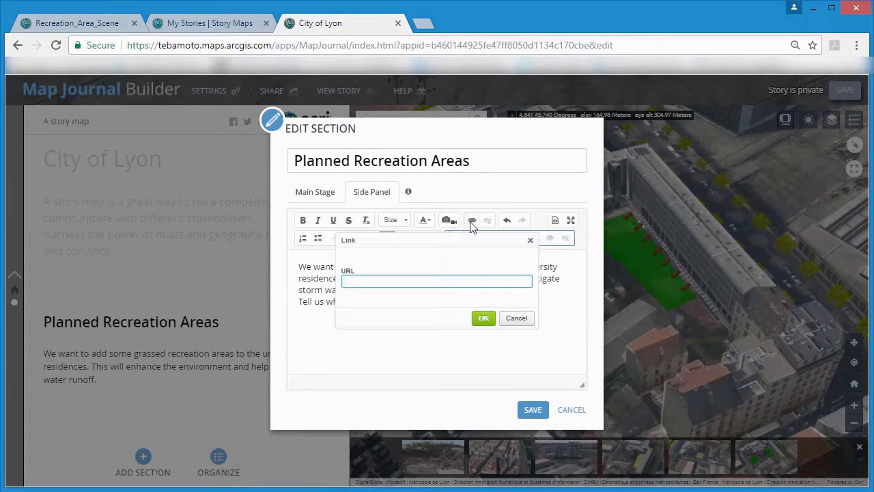
type("click her")
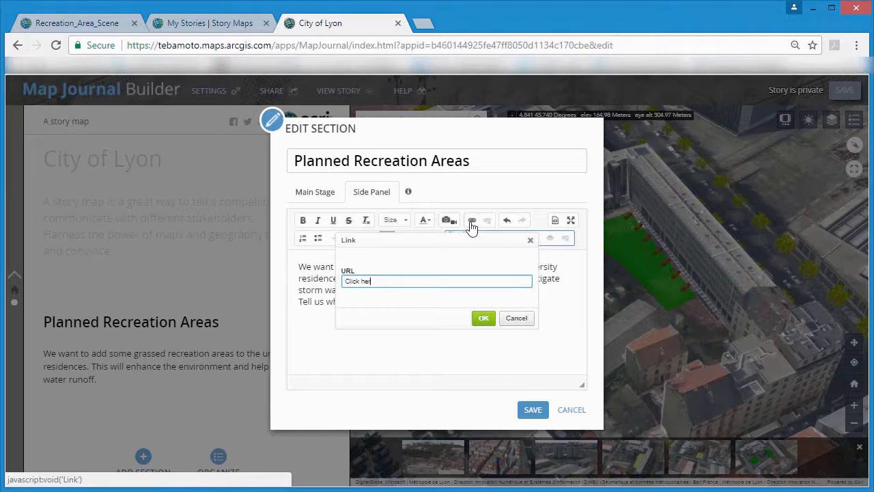
type(" A")
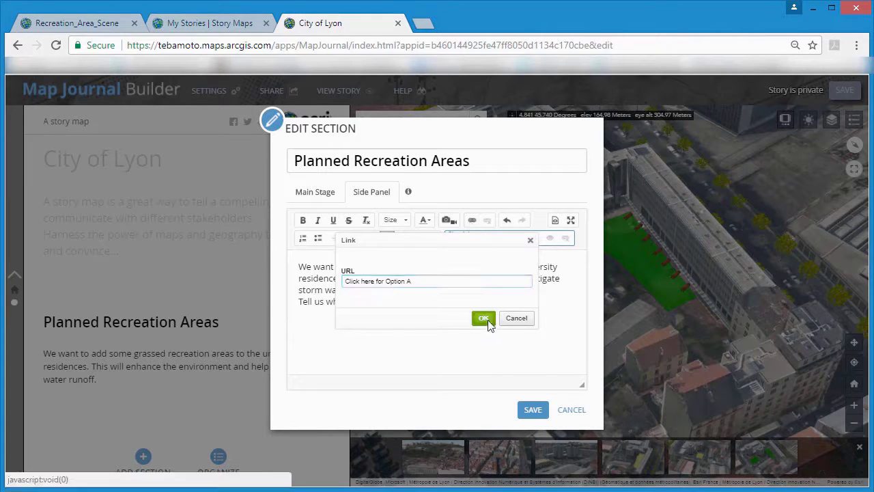
left_click(485, 319)
left_click(554, 220)
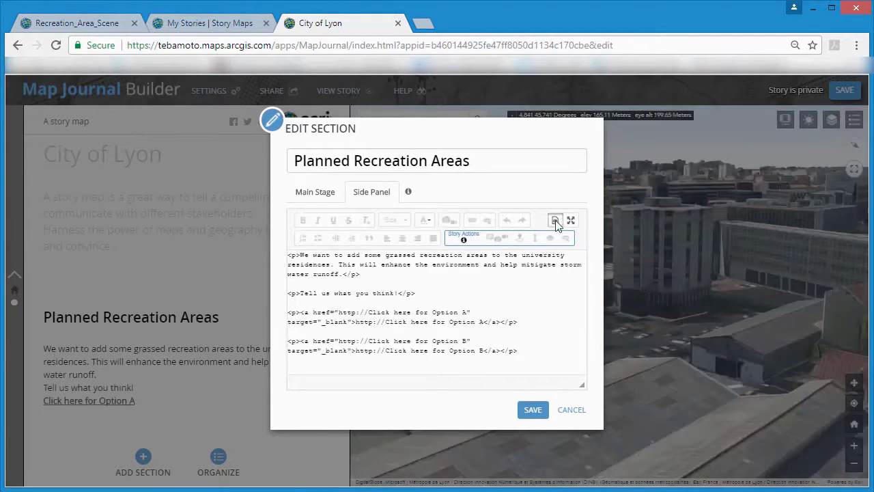
left_click_drag(383, 322, 356, 322)
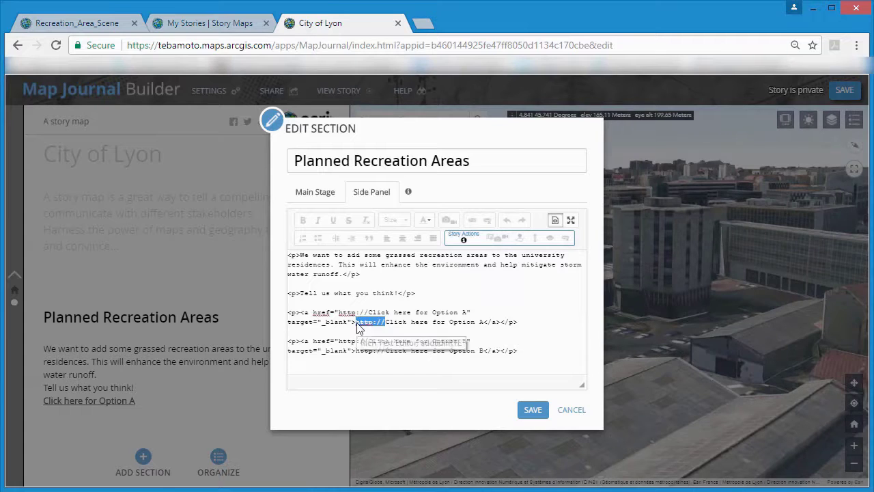
key("BackSpace")
left_click_drag(386, 350, 356, 350)
key("BackSpace")
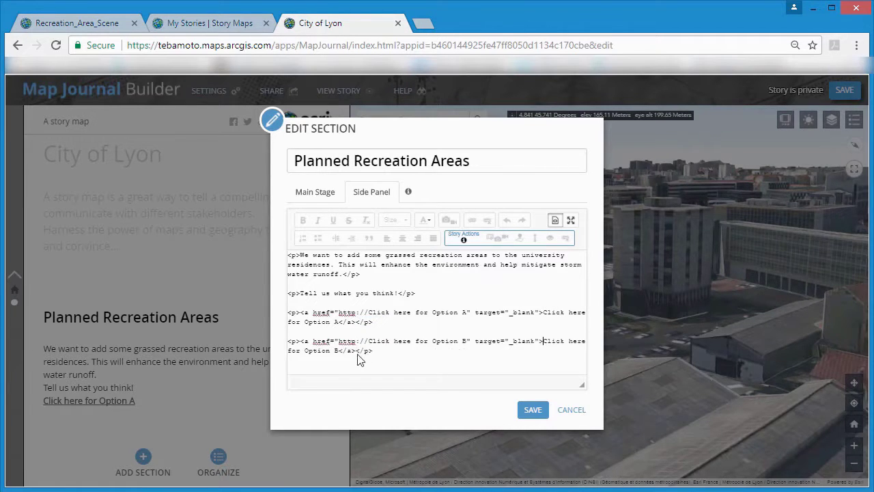
left_click(532, 409)
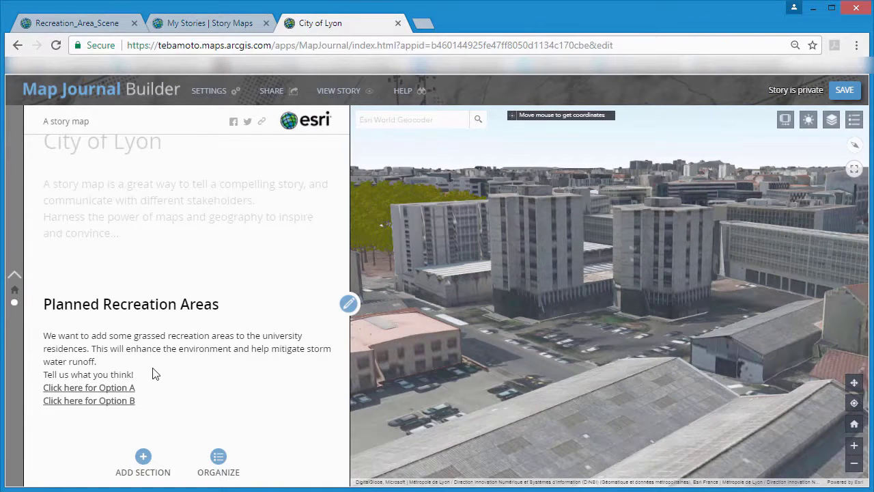
Save the story, fly to Park Option A, and run sun/shade analysis with its panel moved aside
left_click(844, 89)
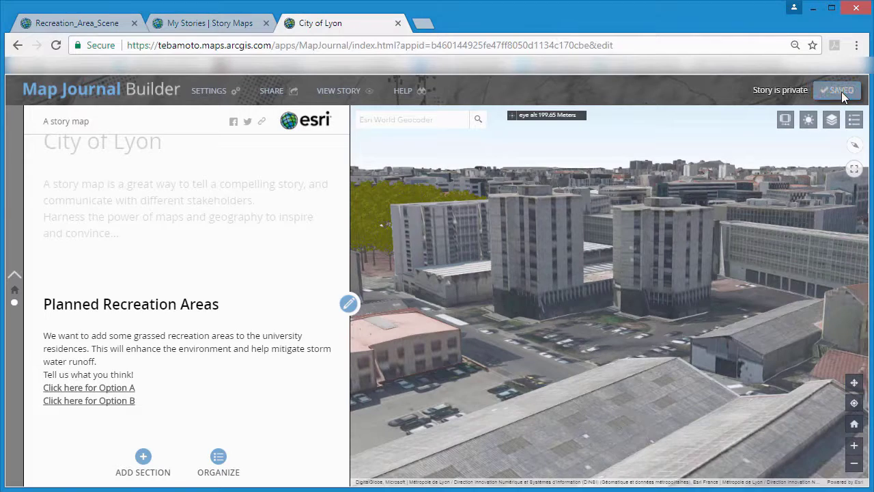
left_click(786, 119)
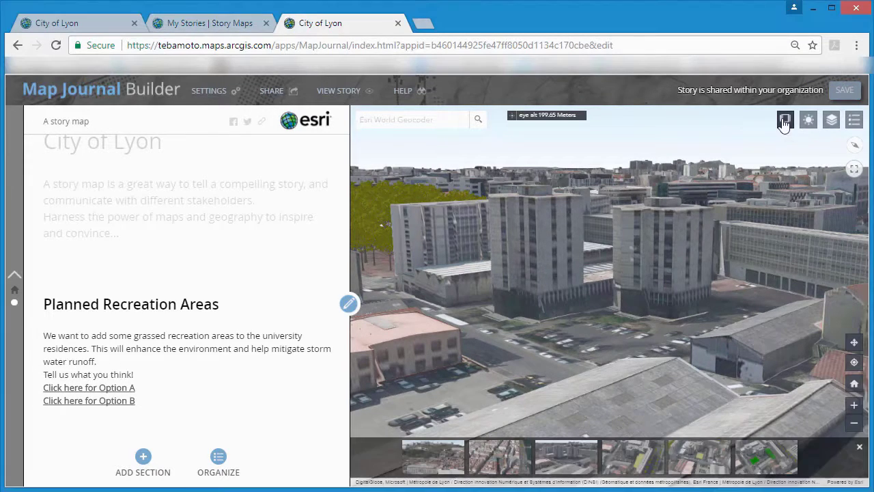
left_click(634, 456)
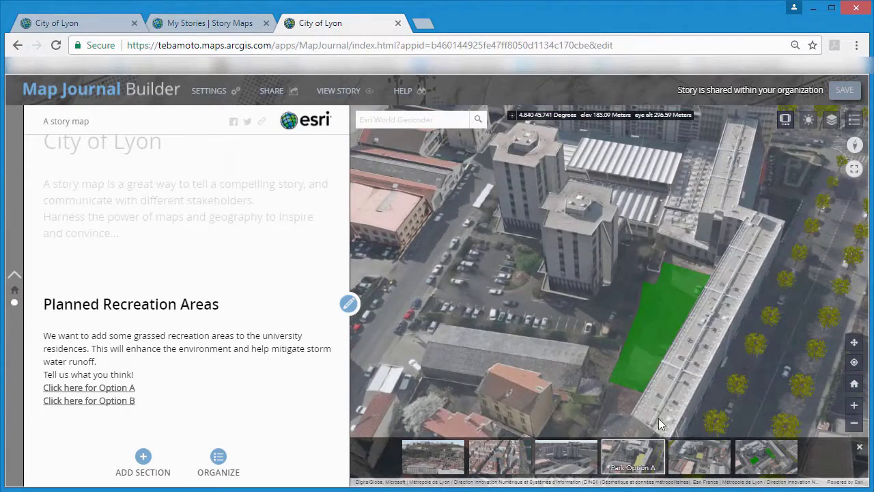
left_click(809, 120)
mouse_move(721, 147)
left_mouse_down()
mouse_move(773, 265)
mouse_move(613, 253)
left_mouse_up()
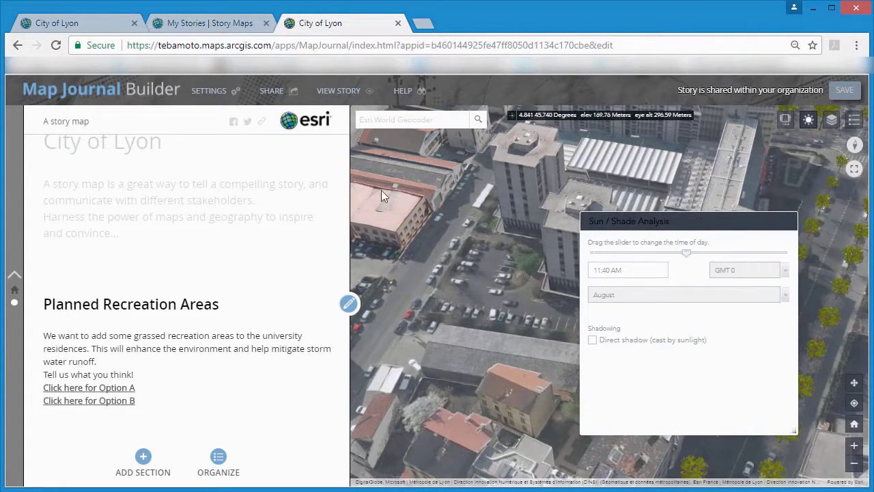
Apply the Small (30/70) side panel layout, then fly to the Park Option A viewpoint
left_click(208, 90)
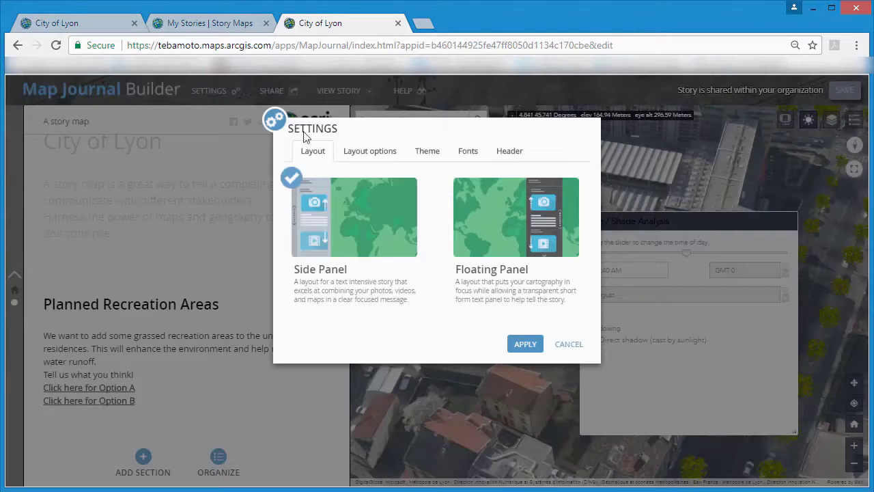
left_click(368, 153)
left_click(431, 179)
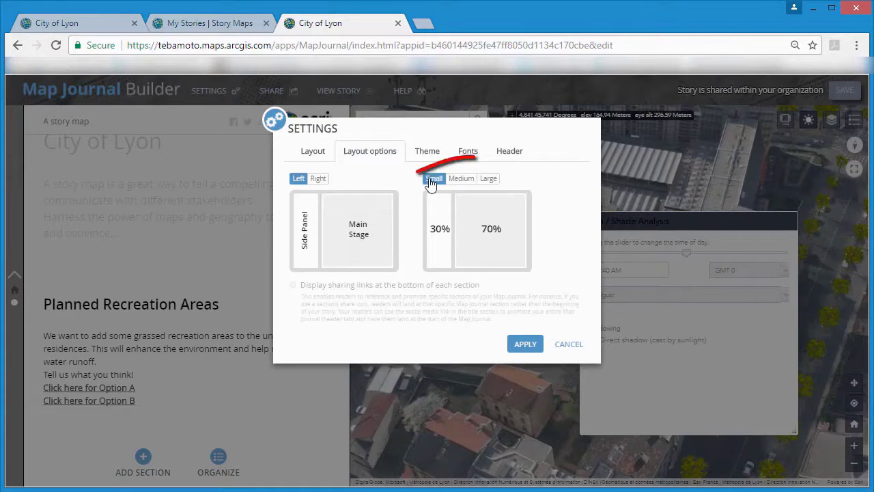
left_click(489, 179)
left_click(433, 180)
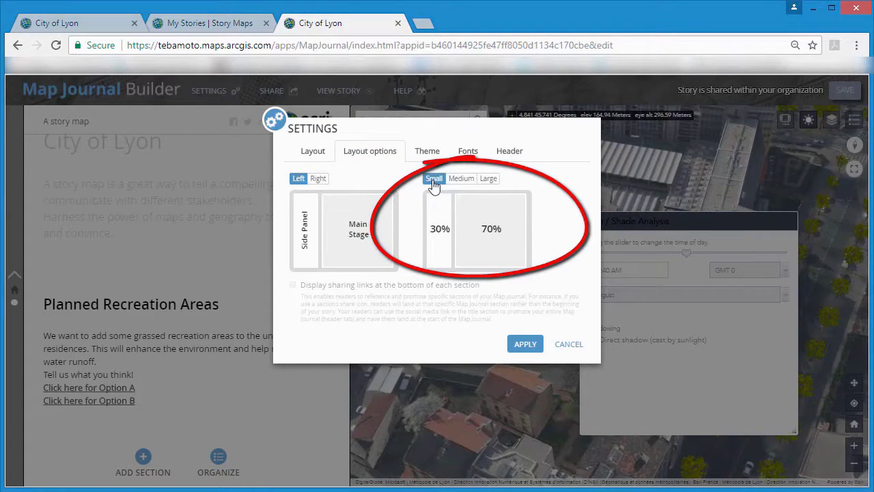
left_click(523, 350)
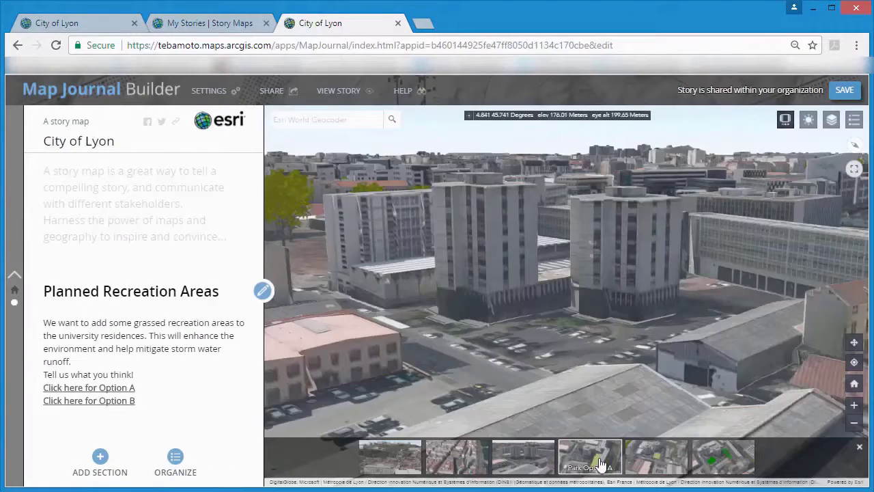
left_click(601, 466)
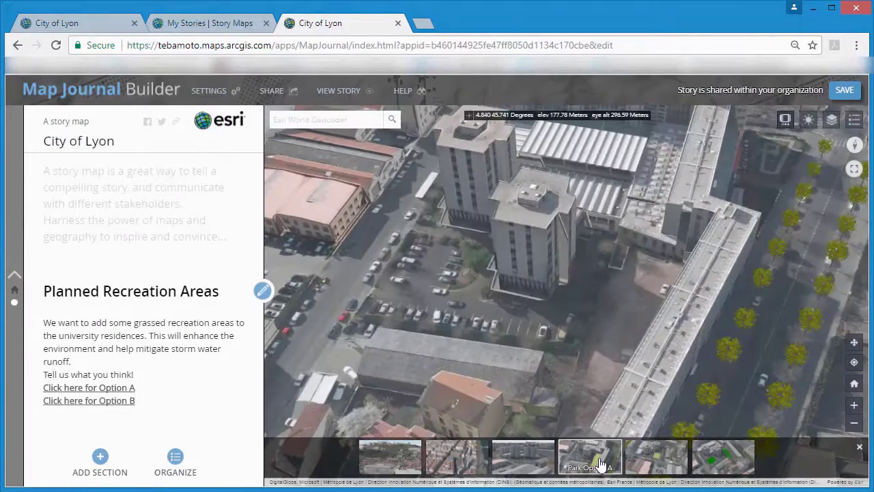
Reopen sun/shade analysis, keep sharing at Organization, and copy the story's short link
left_click(808, 119)
mouse_move(761, 146)
left_mouse_down()
mouse_move(620, 209)
mouse_move(425, 274)
left_mouse_up()
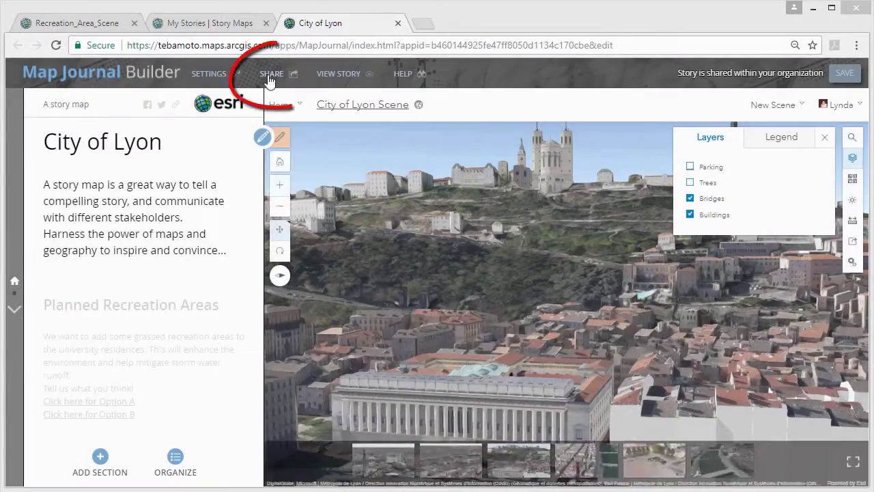
left_click(271, 71)
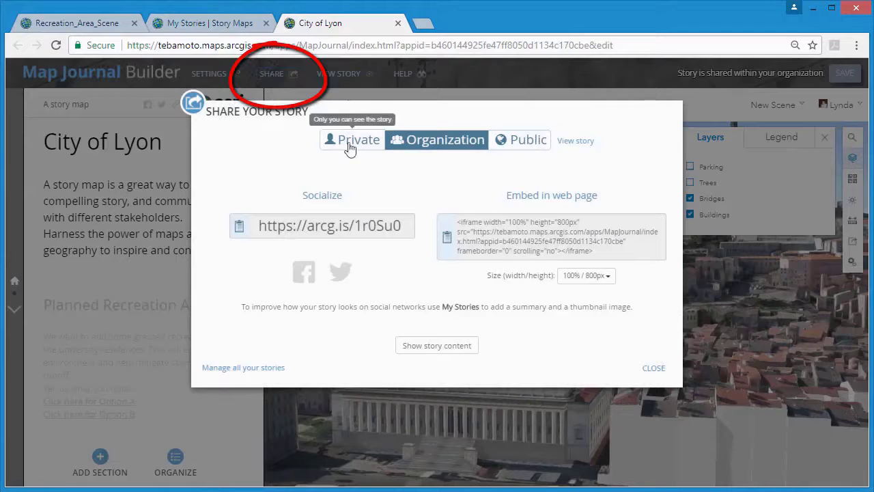
left_click(350, 148)
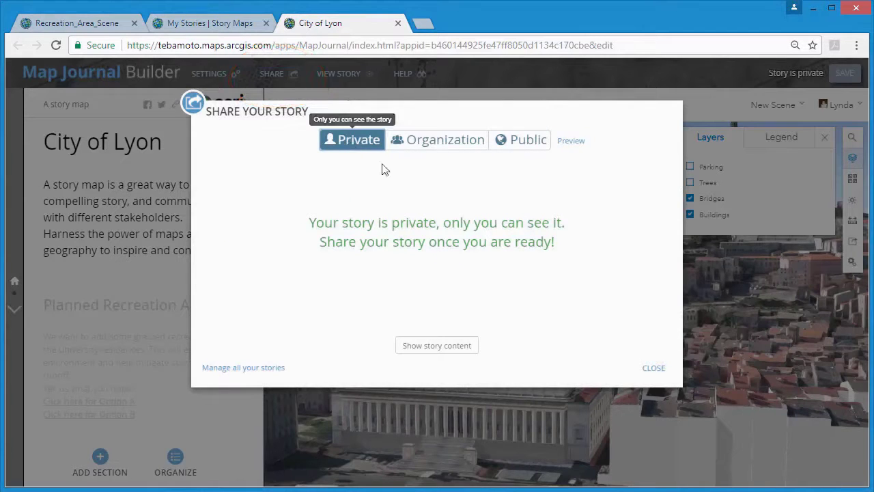
left_click(455, 142)
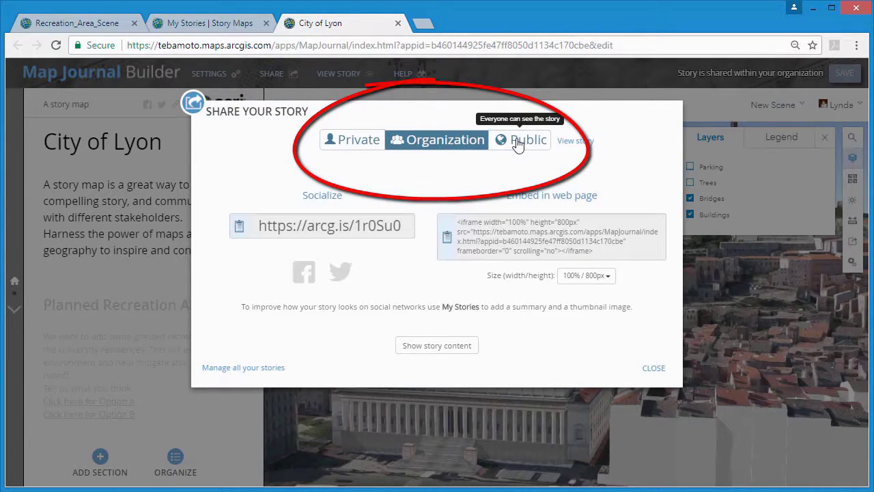
left_click(239, 225)
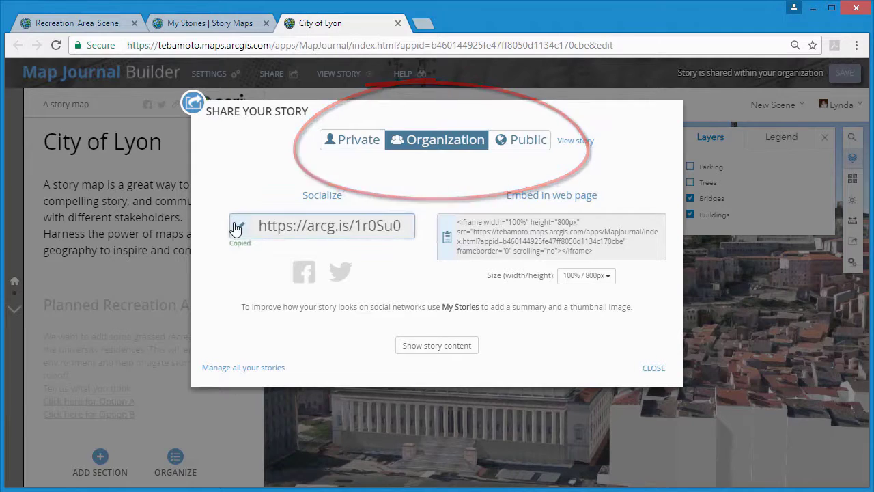
left_click(654, 368)
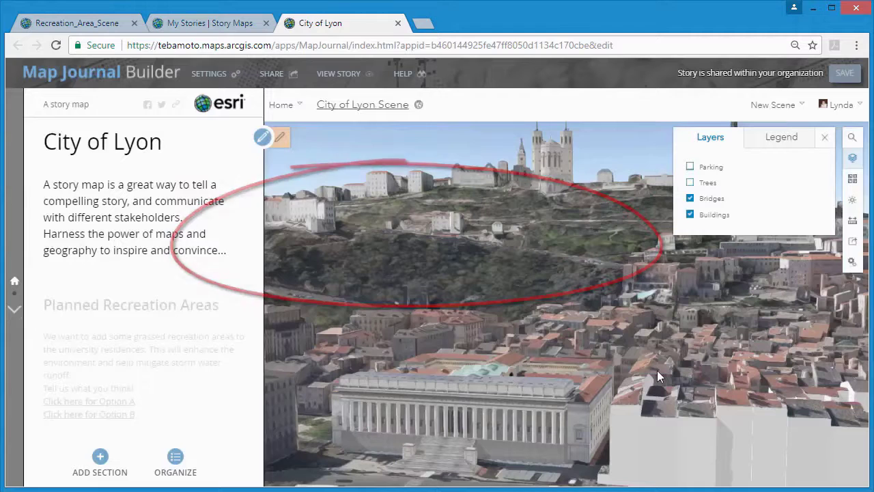
View the story, checking the Parking slide's 500-space garage popup and the Trees slide
left_click(338, 74)
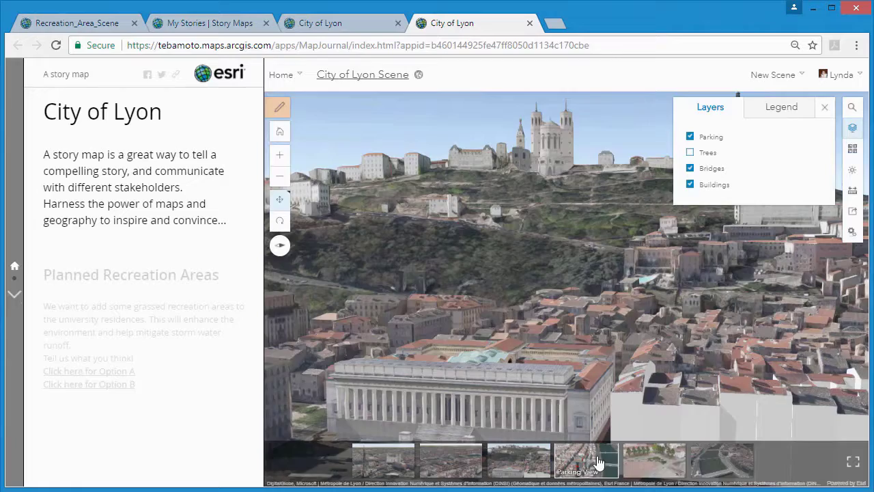
left_click(597, 462)
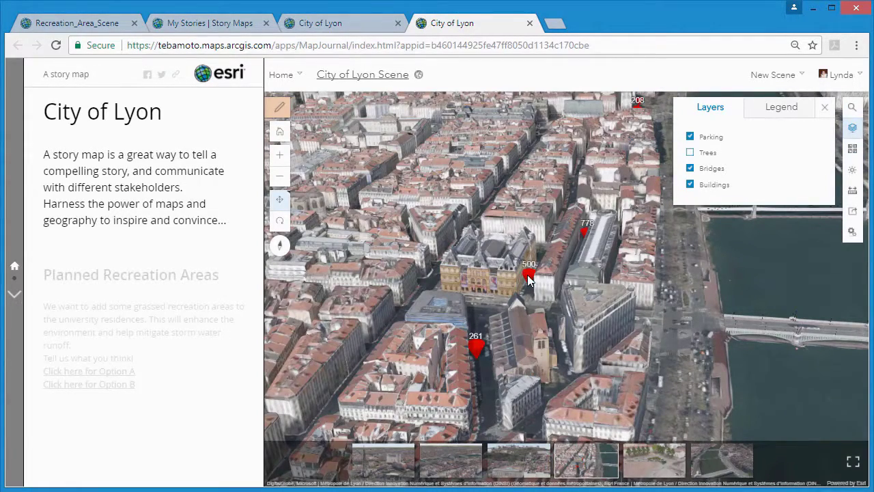
left_click(528, 275)
left_click_drag(618, 205, 618, 224)
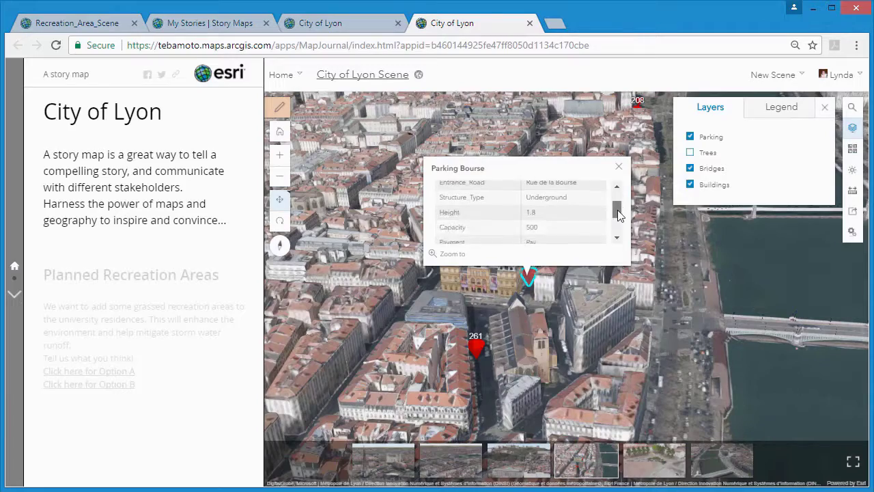
left_click(618, 169)
left_click(638, 467)
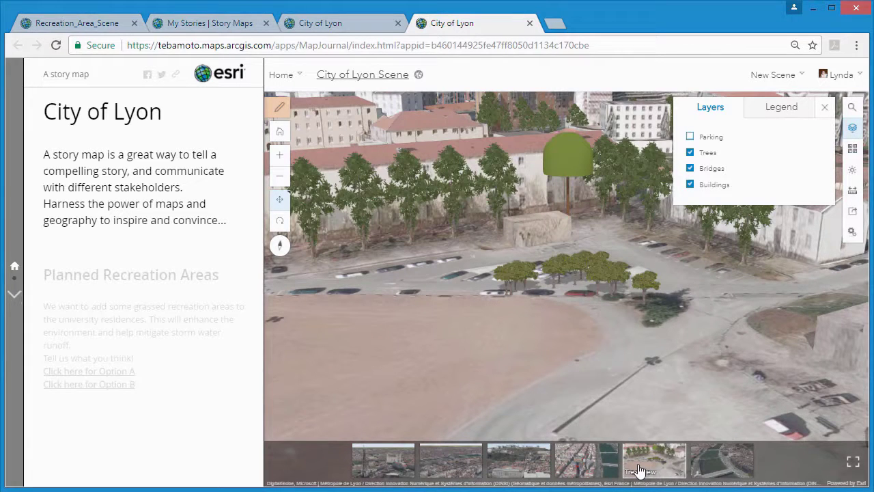
Advance to Planned Recreation Areas and fly to the Park Option A viewpoint
left_click(13, 295)
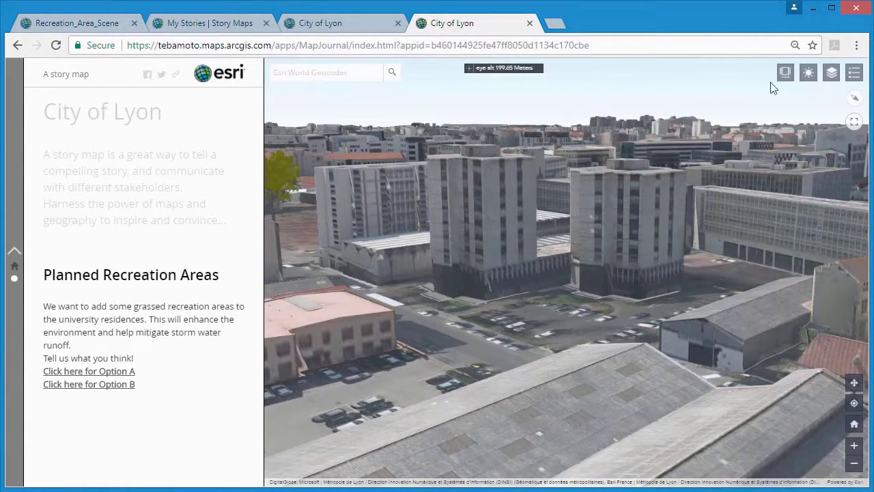
left_click(784, 72)
left_click(592, 459)
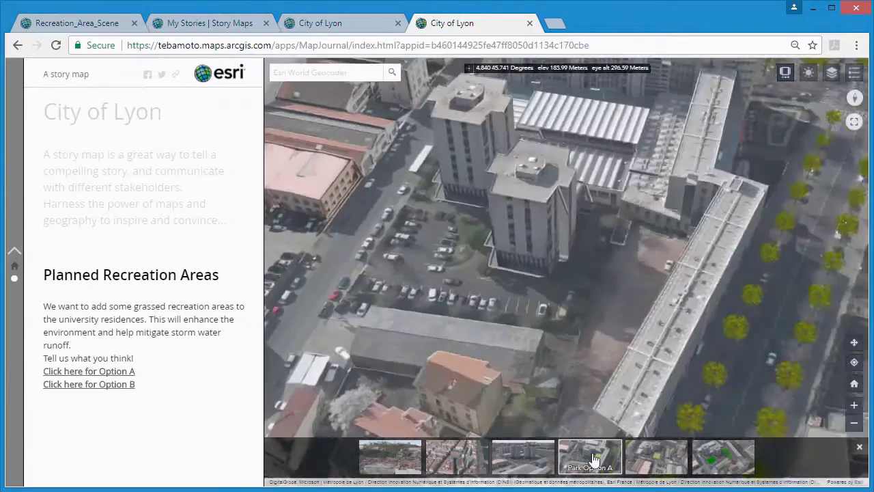